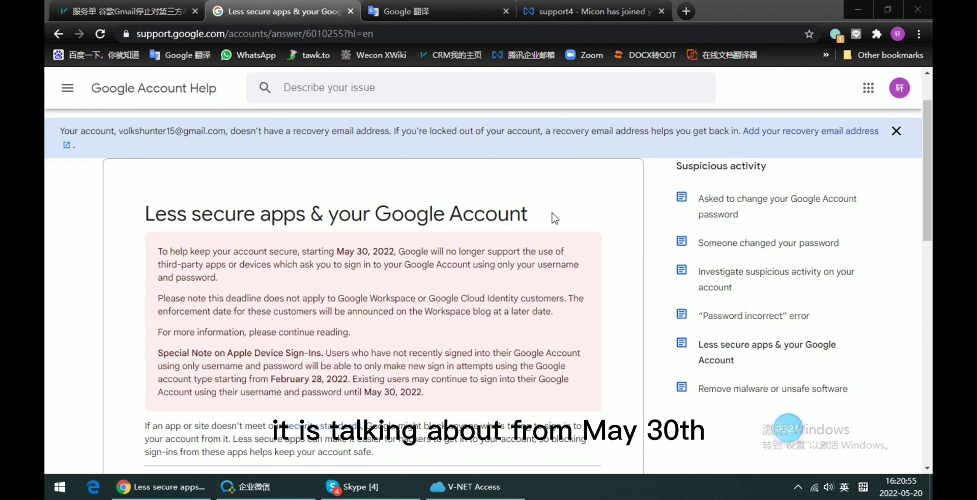
Step: Note the May 30 deadline in the Google Account Help article and scroll onward
drag(337, 251, 485, 250)
click(488, 257)
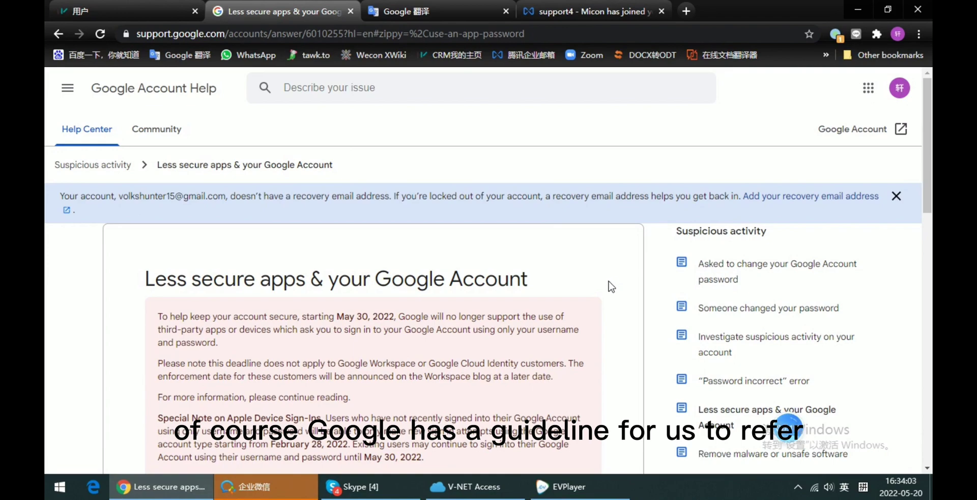
scroll(611, 286, down, 10)
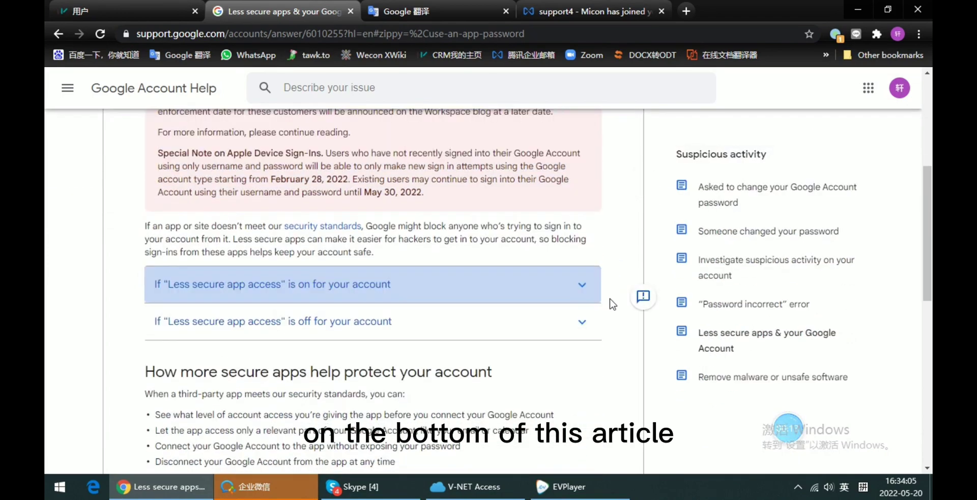
scroll(558, 334, down, 5)
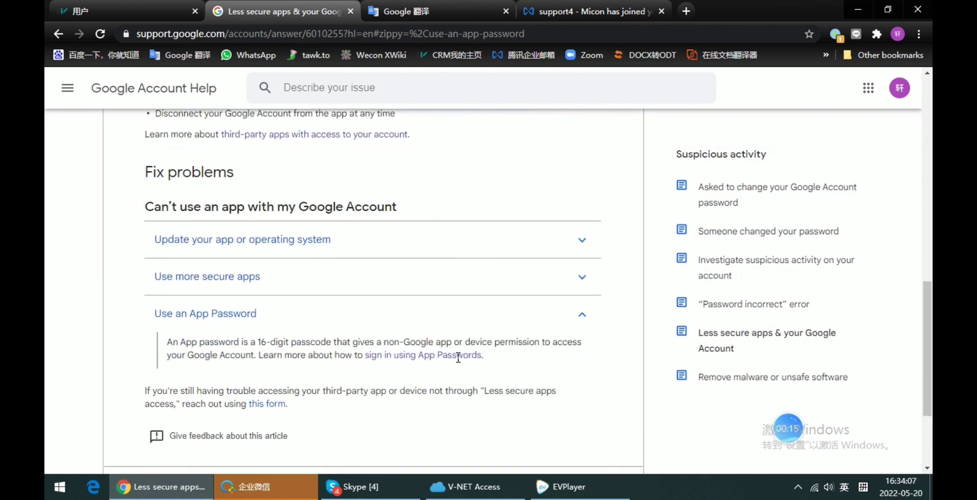
scroll(413, 348, up, 3)
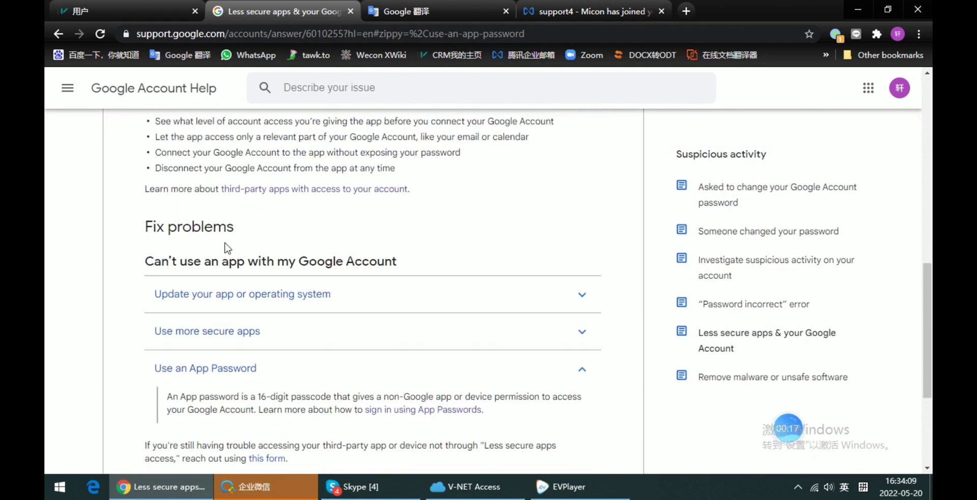
Step: Find the Fix problems heading and scroll to the expanded Use an App Password section
drag(235, 232, 236, 234)
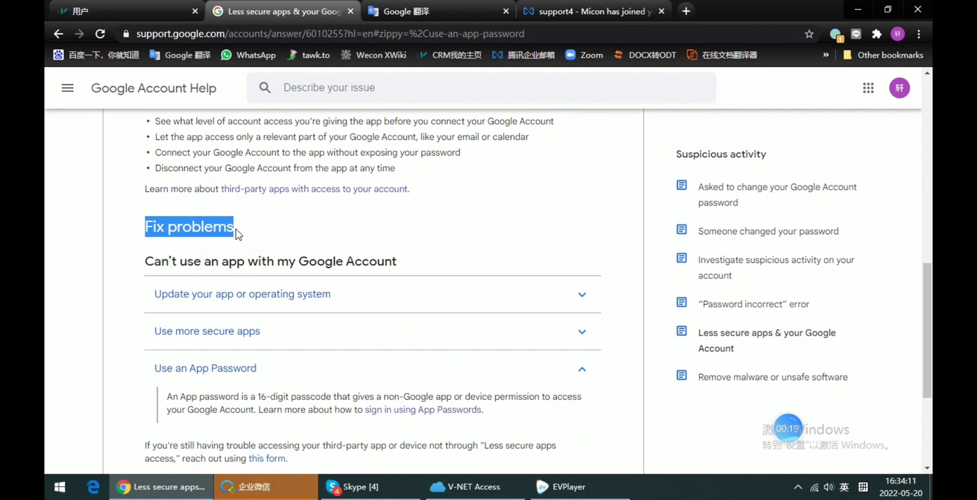
click(226, 229)
drag(145, 228, 241, 232)
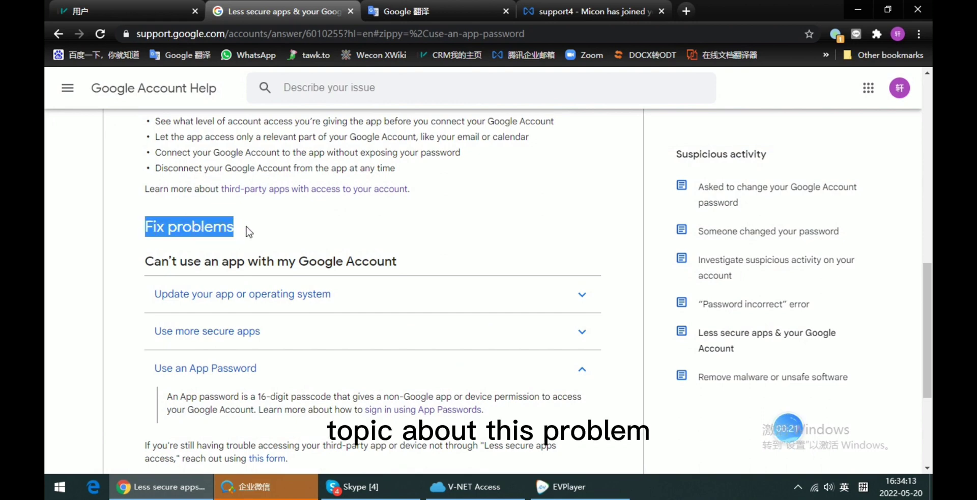
click(249, 232)
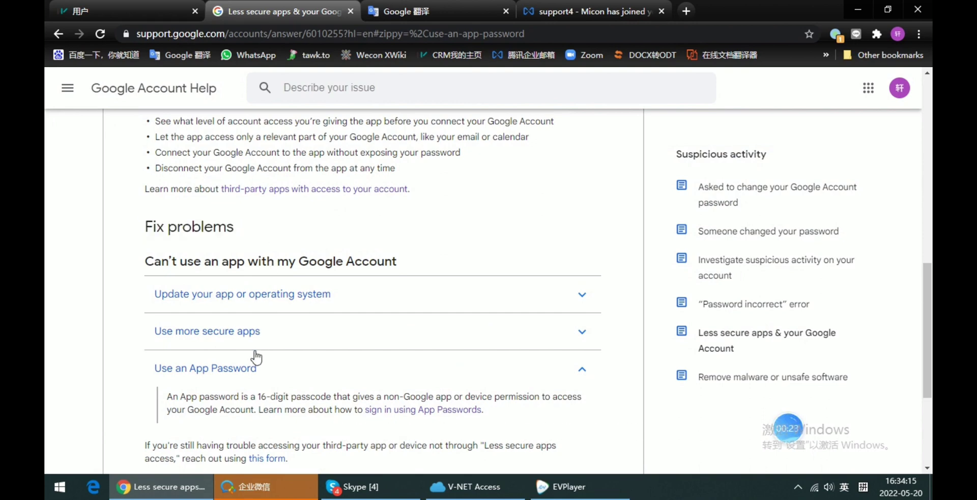
scroll(262, 326, down, 1)
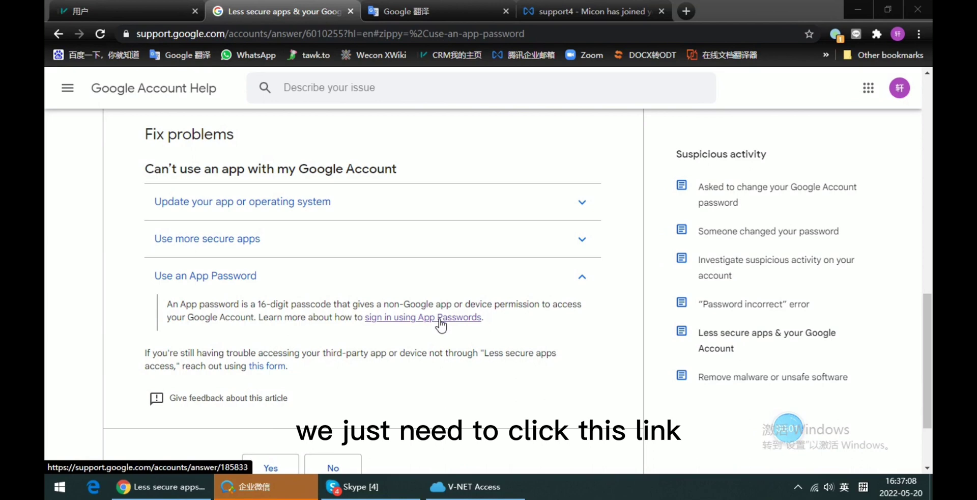
Step: Open the 'sign in using App Passwords' link in a new tab and read its Create & use steps
click(439, 320)
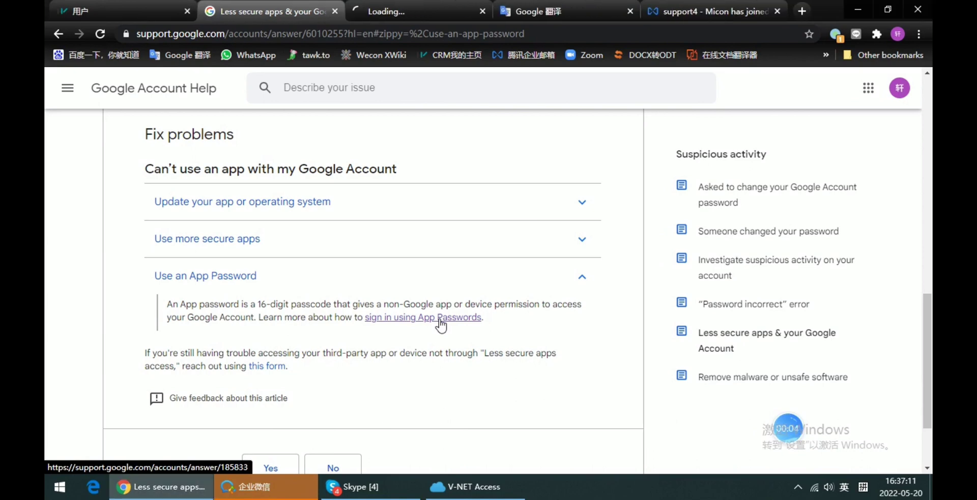
click(422, 8)
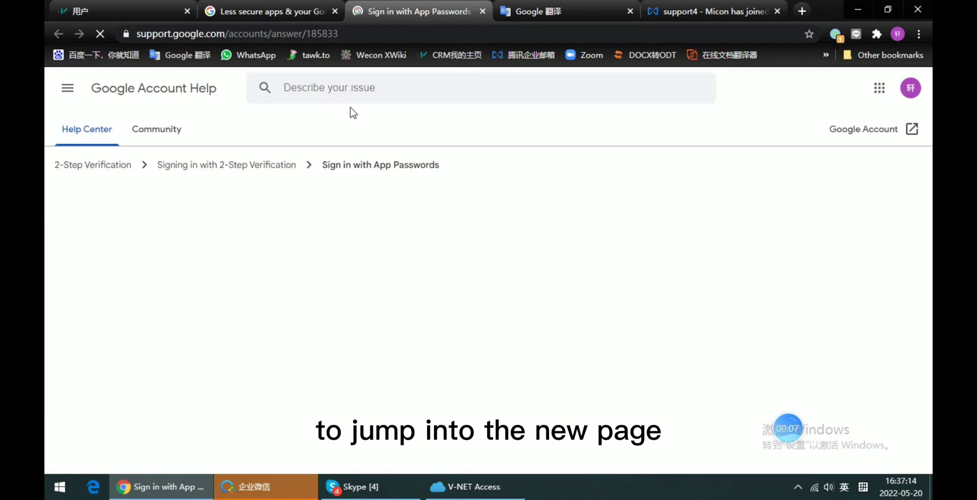
scroll(376, 269, down, 2)
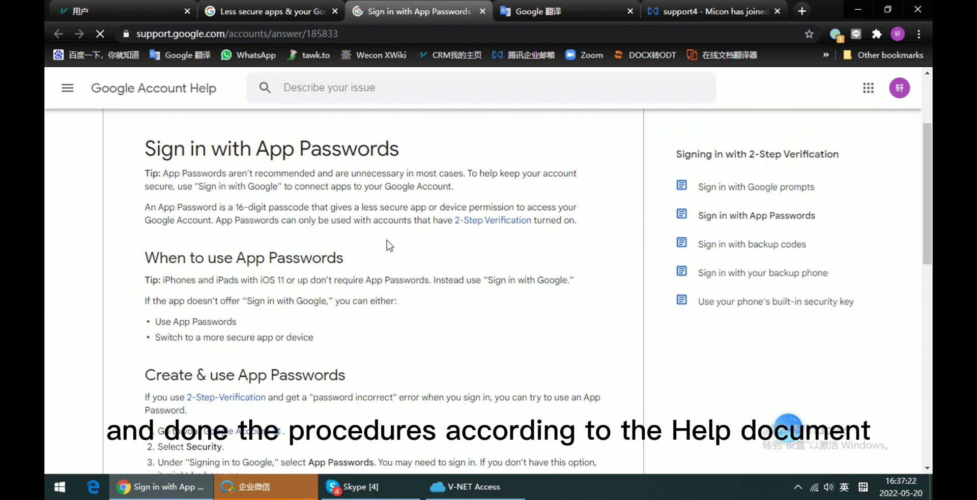
scroll(376, 263, down, 1)
scroll(377, 264, up, 1)
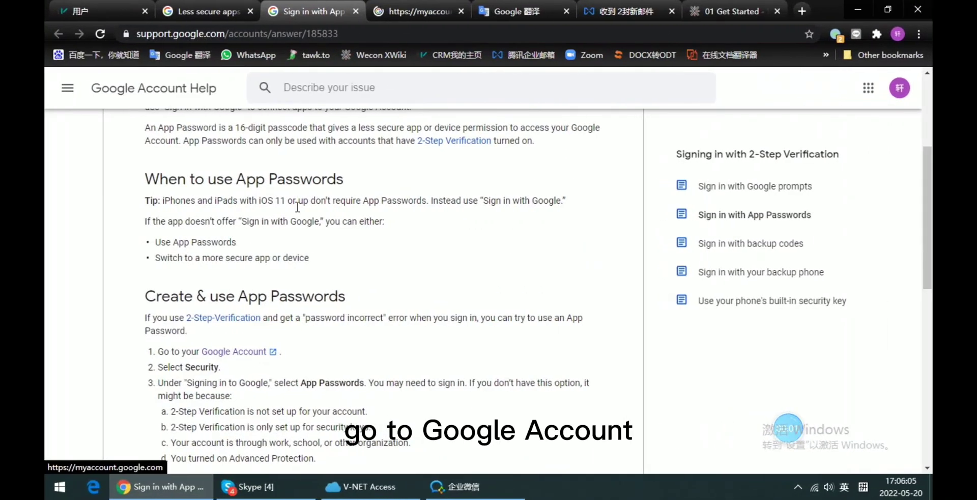
Step: Go to Google Account Security and scroll to Signing in to Google, where App passwords shows None
click(408, 33)
click(413, 11)
click(112, 222)
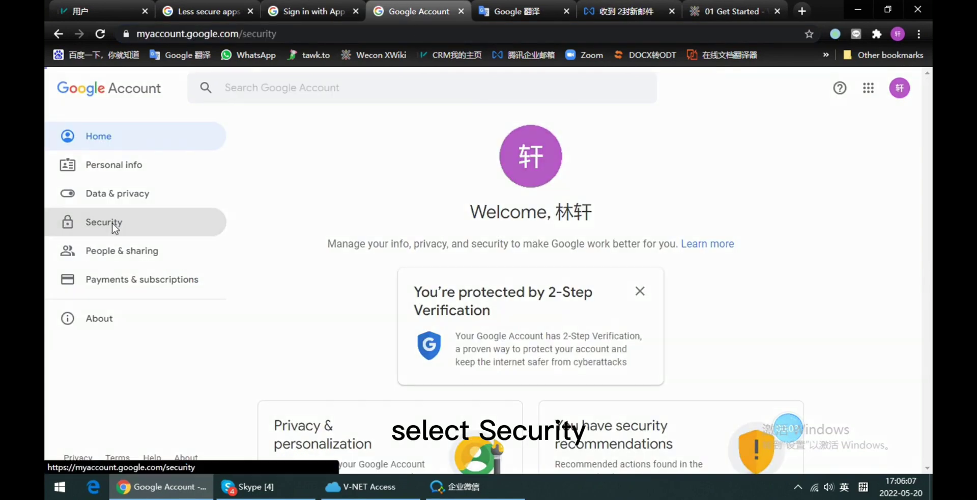
scroll(299, 364, down, 5)
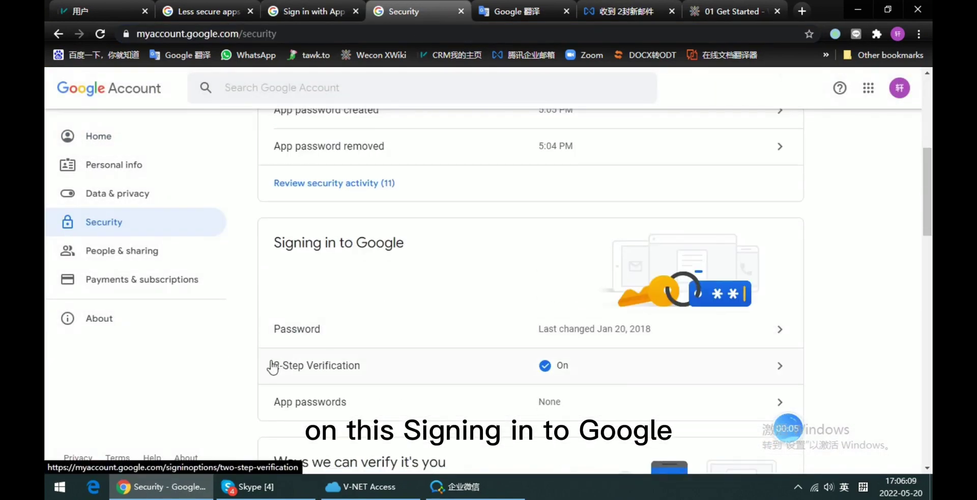
drag(358, 250, 418, 251)
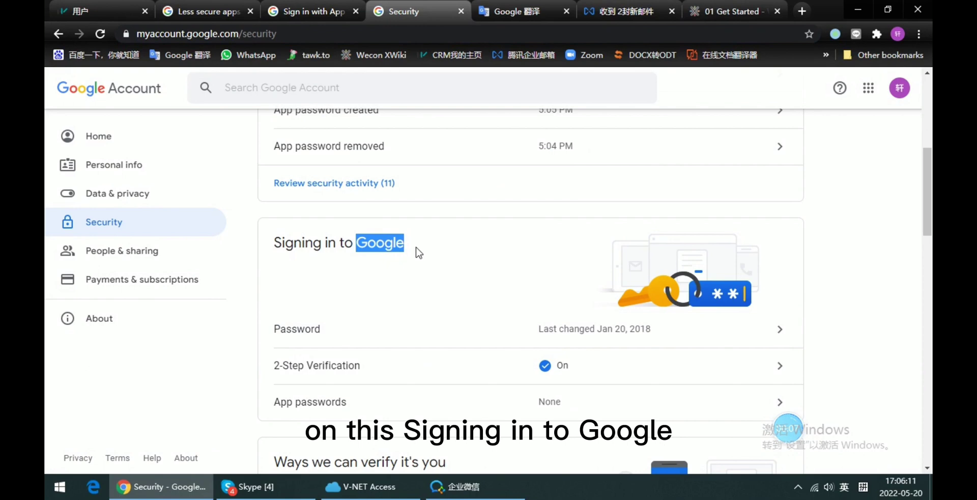
click(419, 252)
scroll(396, 316, down, 1)
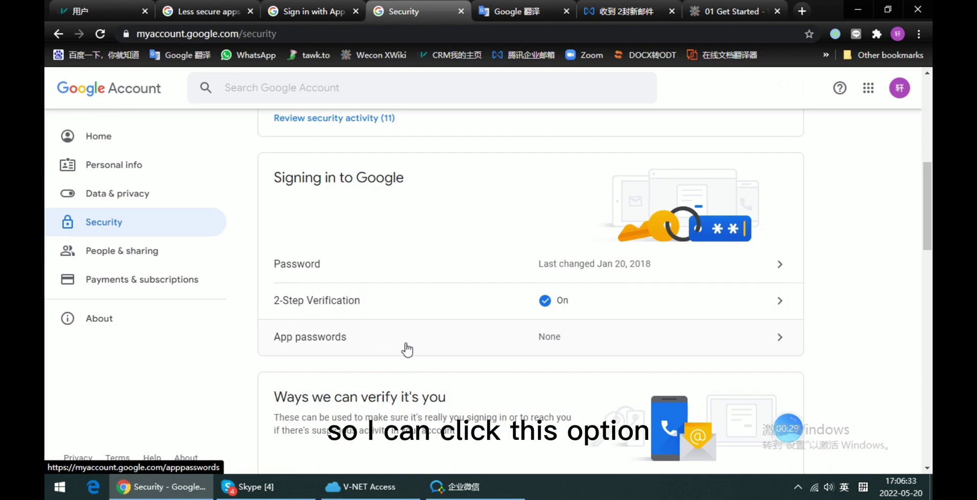
Step: Generate a Mail app password for a custom device named 'HMI', copy it, and return to V-NET Access
click(377, 348)
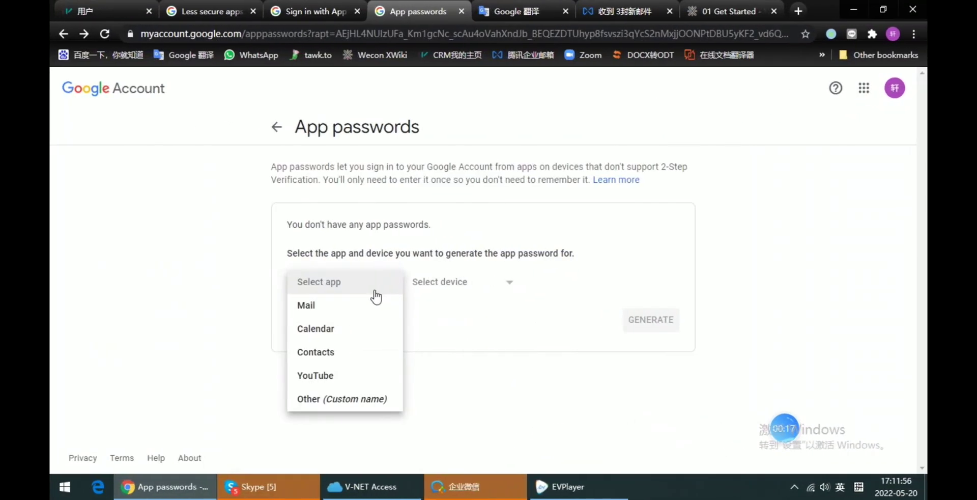
click(359, 306)
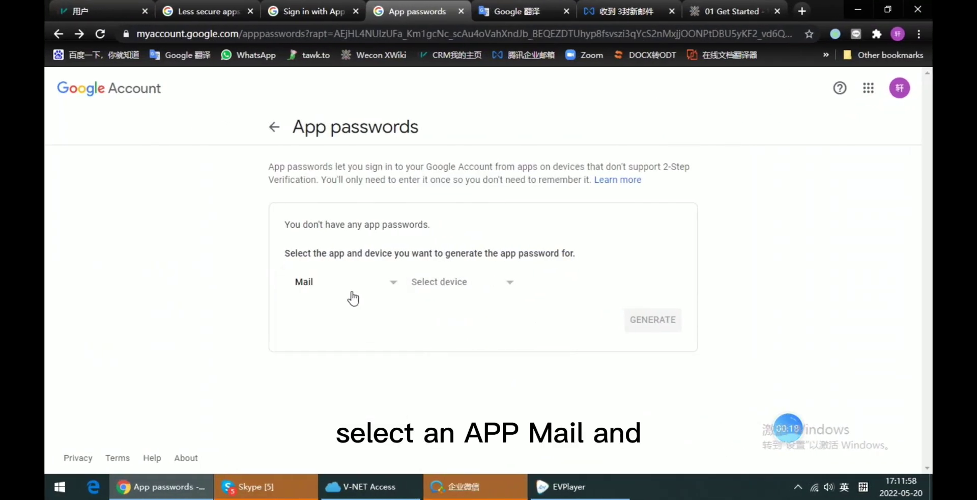
click(484, 286)
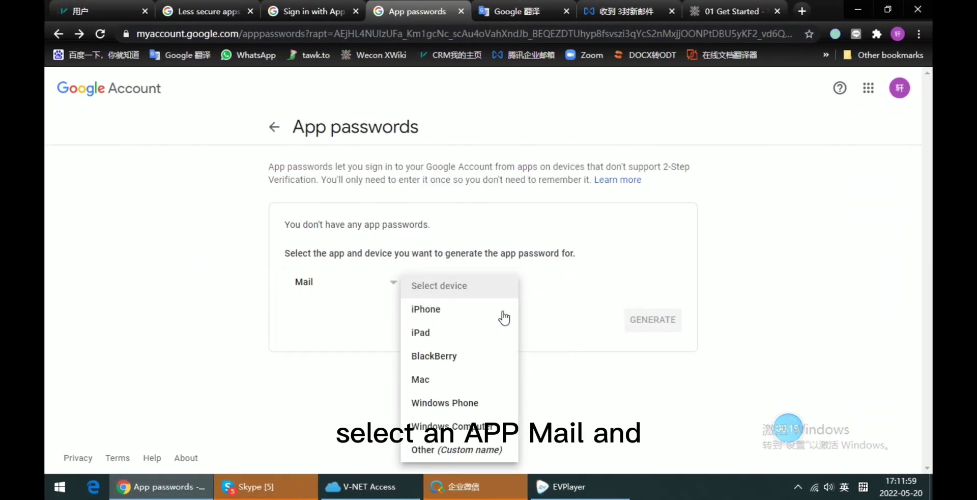
click(474, 449)
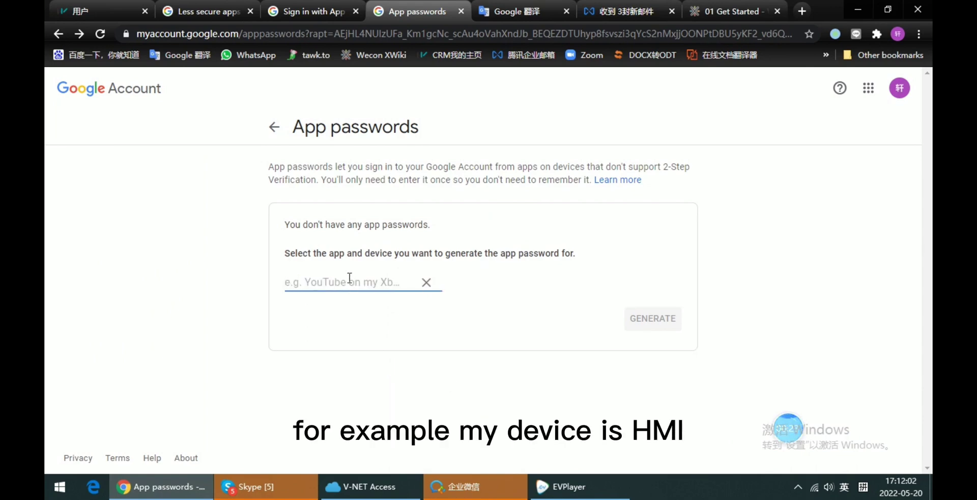
text(HMI)
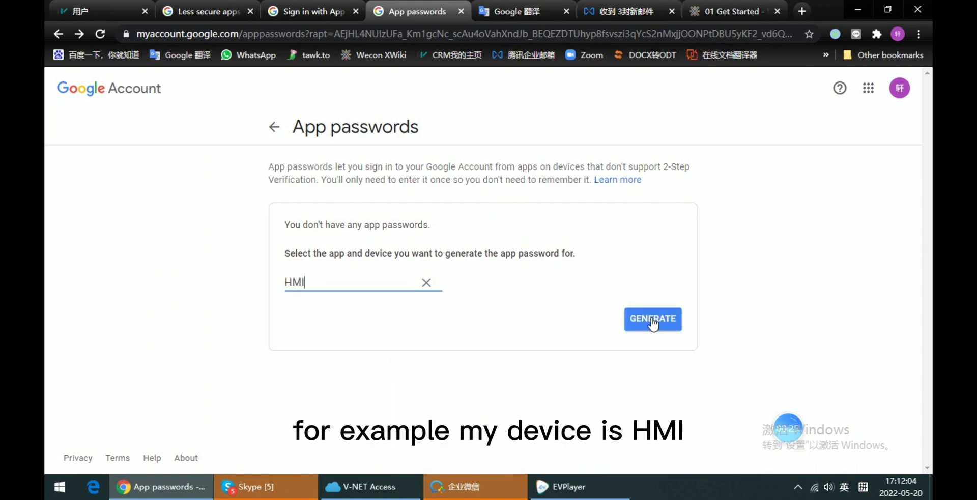
click(653, 321)
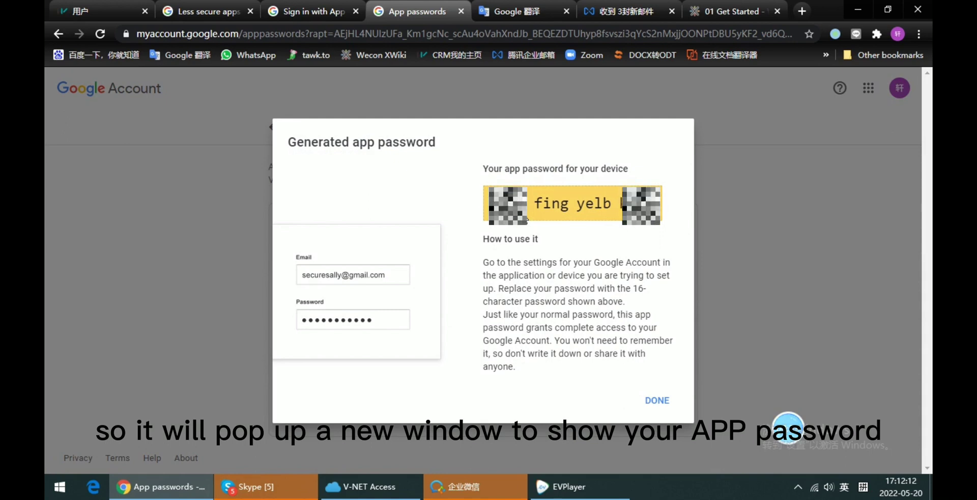
triple_click(546, 203)
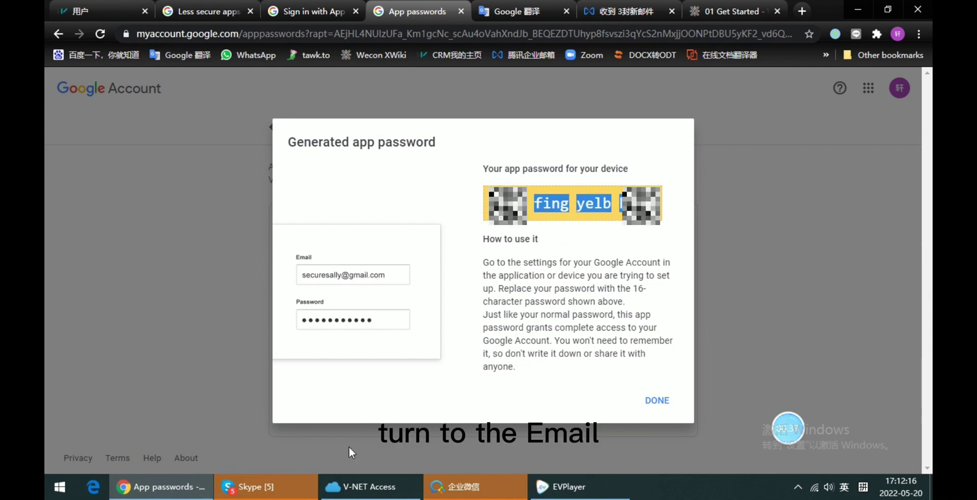
click(372, 493)
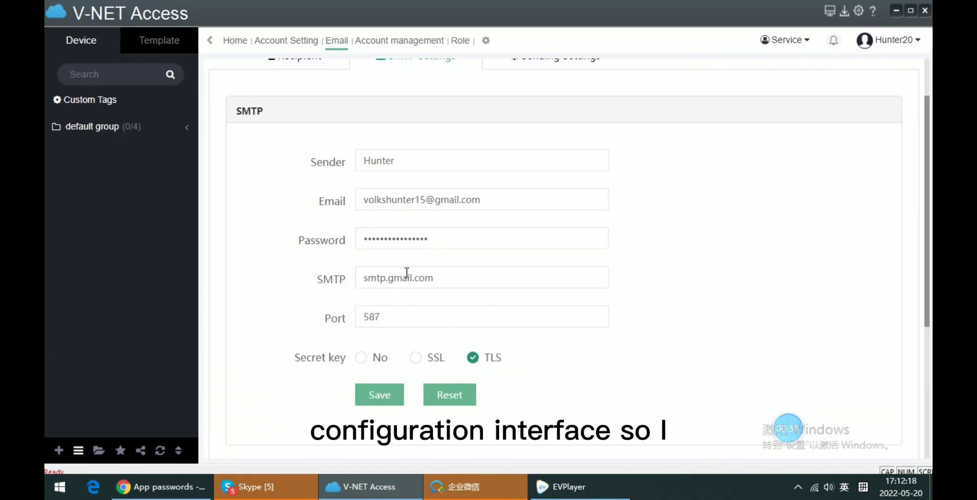
Step: Paste the new app password over the old SMTP password and save the settings
scroll(407, 273, up, 2)
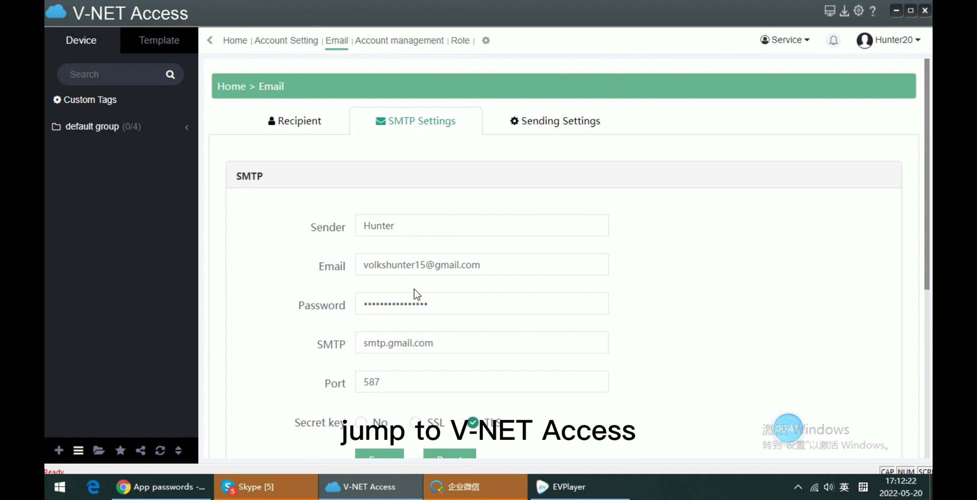
double_click(438, 303)
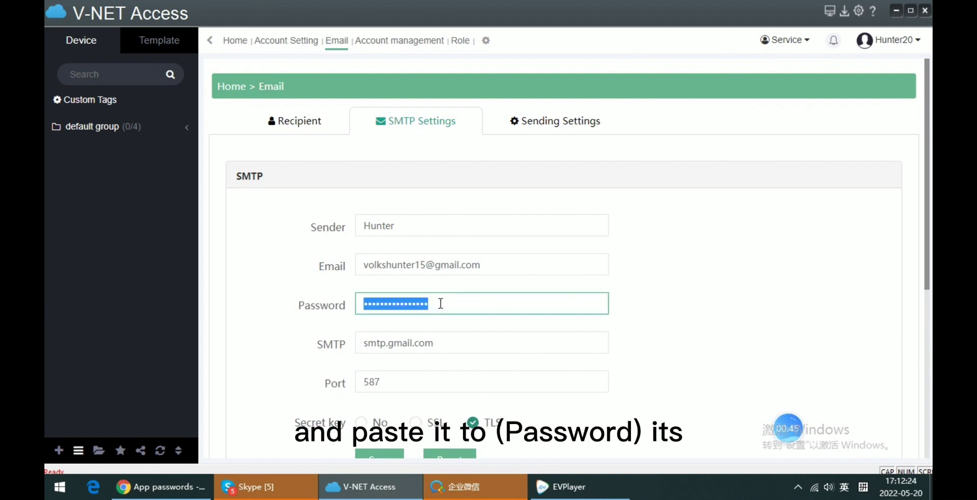
key(ctrl+v)
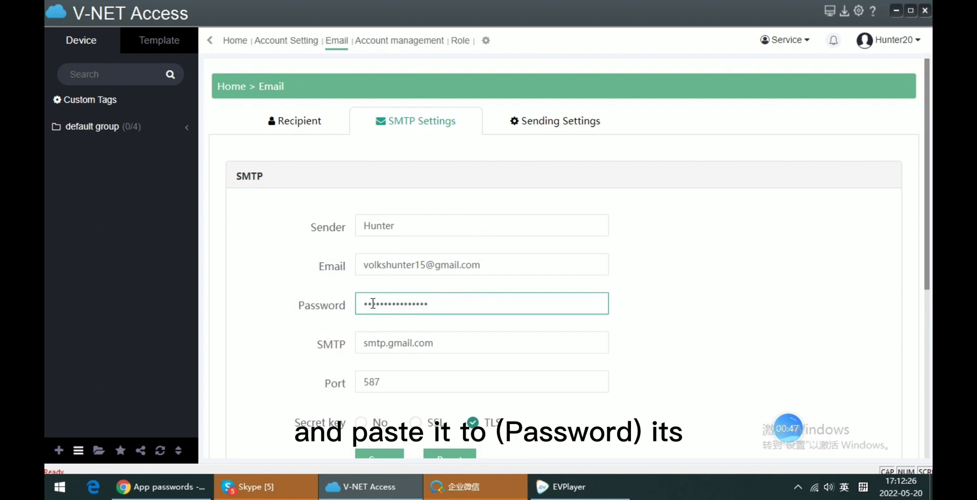
double_click(453, 307)
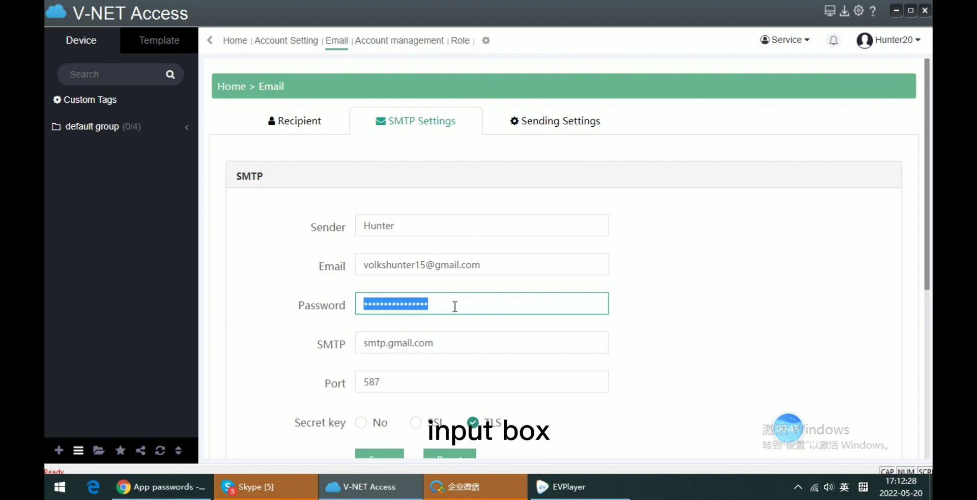
scroll(464, 306, down, 3)
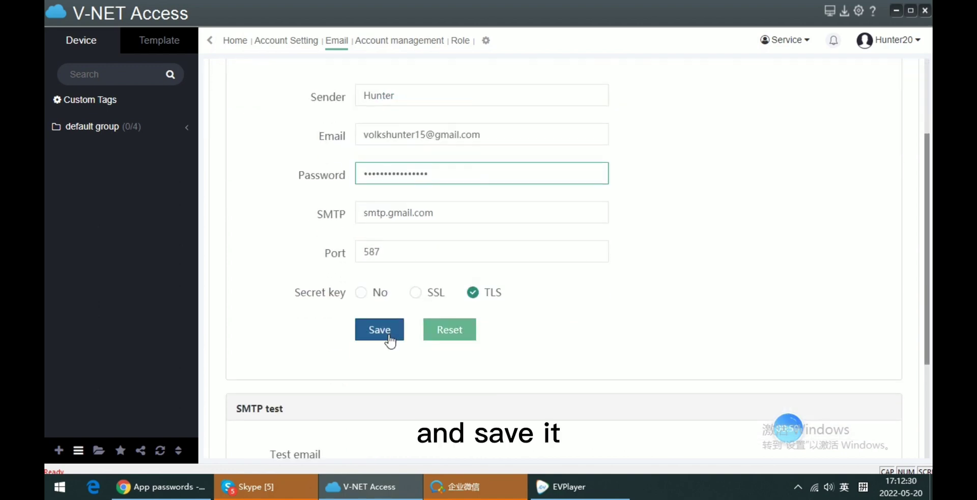
click(388, 334)
Step: Enter the support e-mail address as the test recipient and run the SMTP test
scroll(357, 334, down, 3)
scroll(318, 316, up, 3)
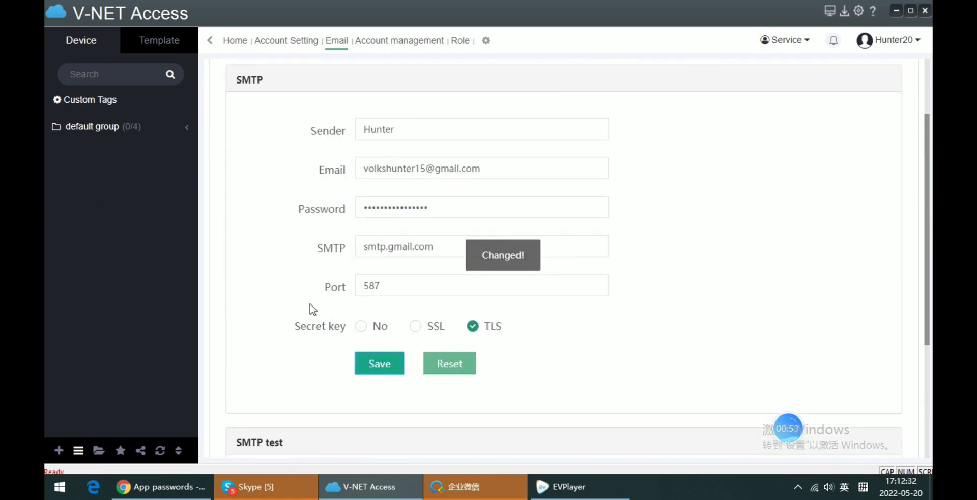
scroll(312, 306, down, 4)
click(345, 320)
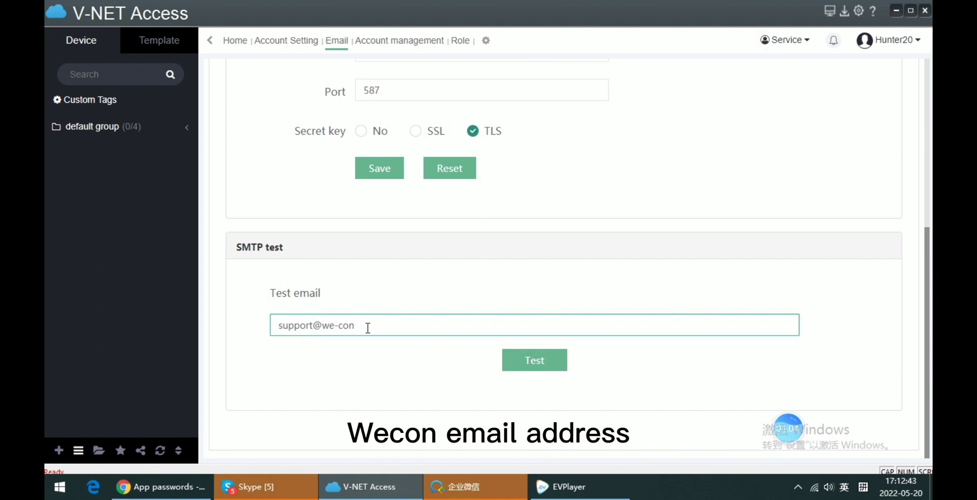
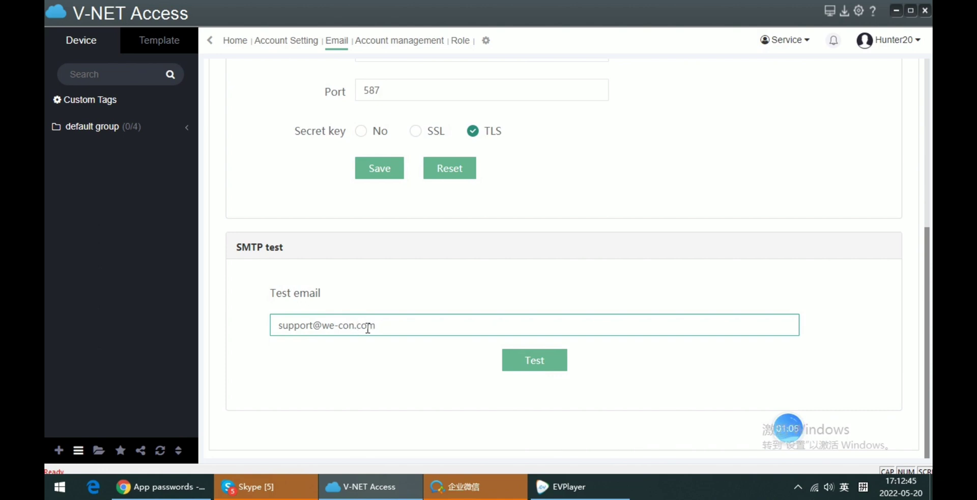
click(543, 366)
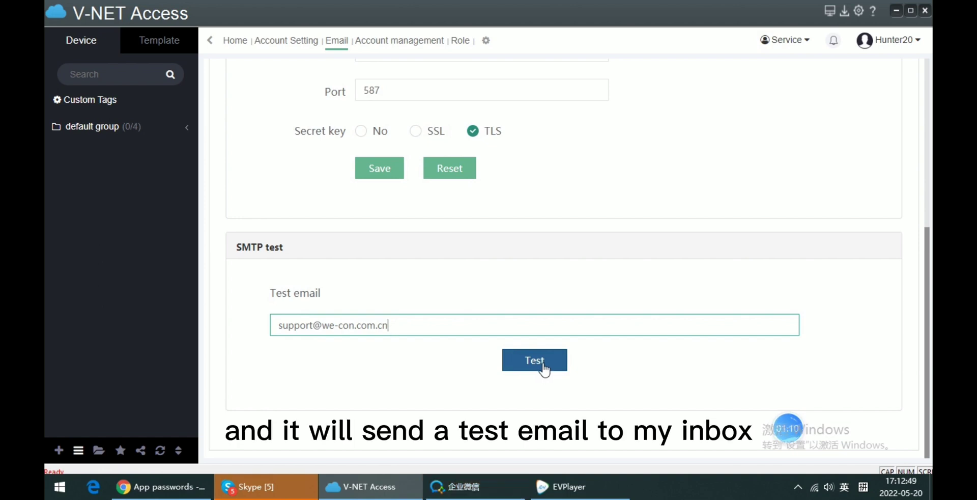
click(543, 365)
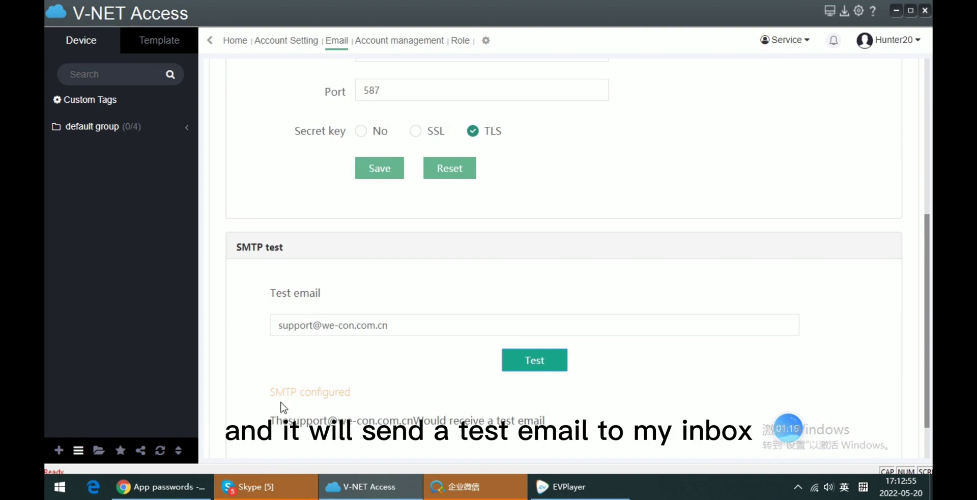
Step: Open the newest 'Wecon V-net SMTP mail configuration is done' message in the Exmail inbox
mouse_move(179, 492)
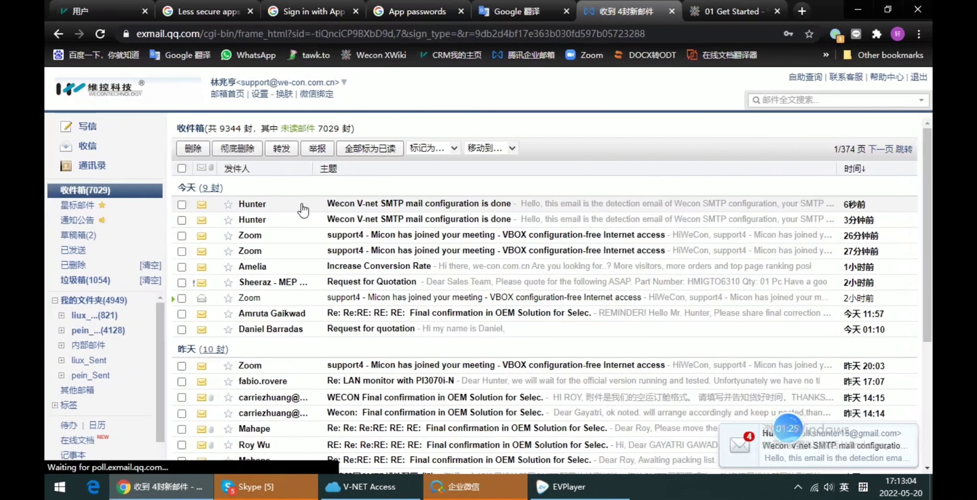
click(301, 209)
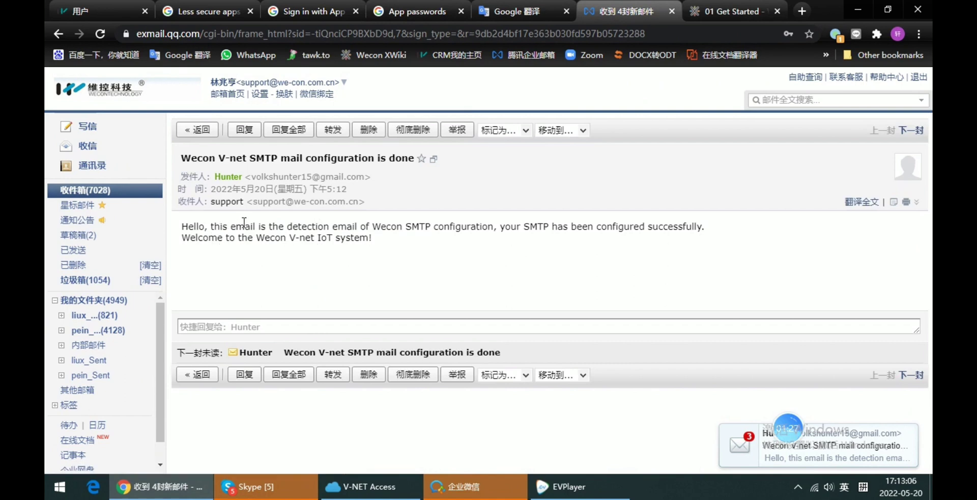